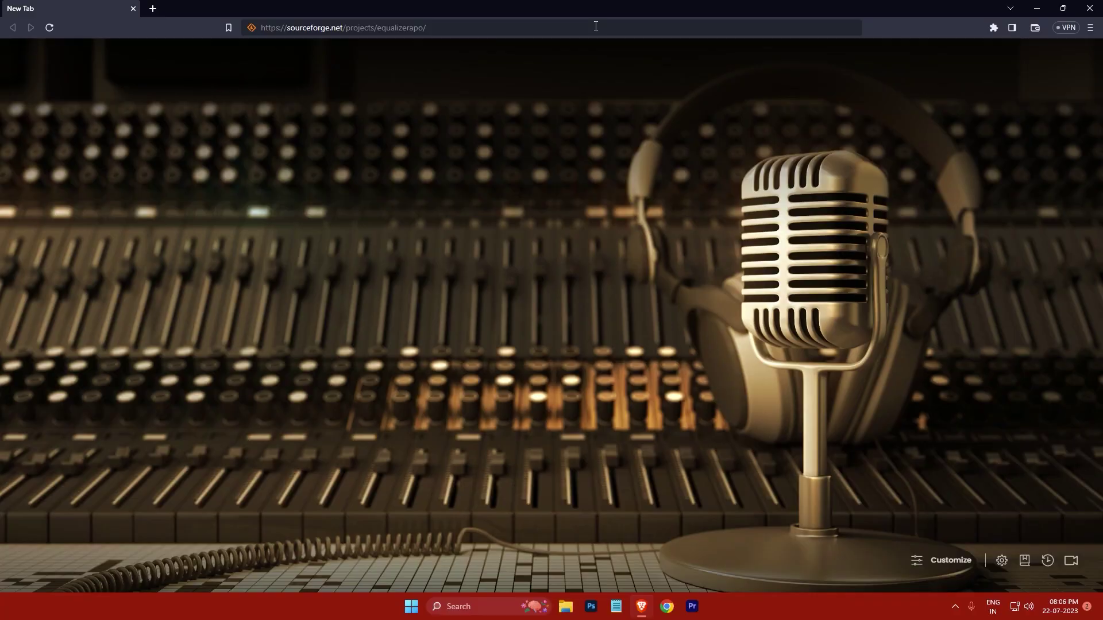
# Step: Load sourceforge.net/projects/equalizerapo/ from Brave's address bar
pyautogui.click(596, 25)
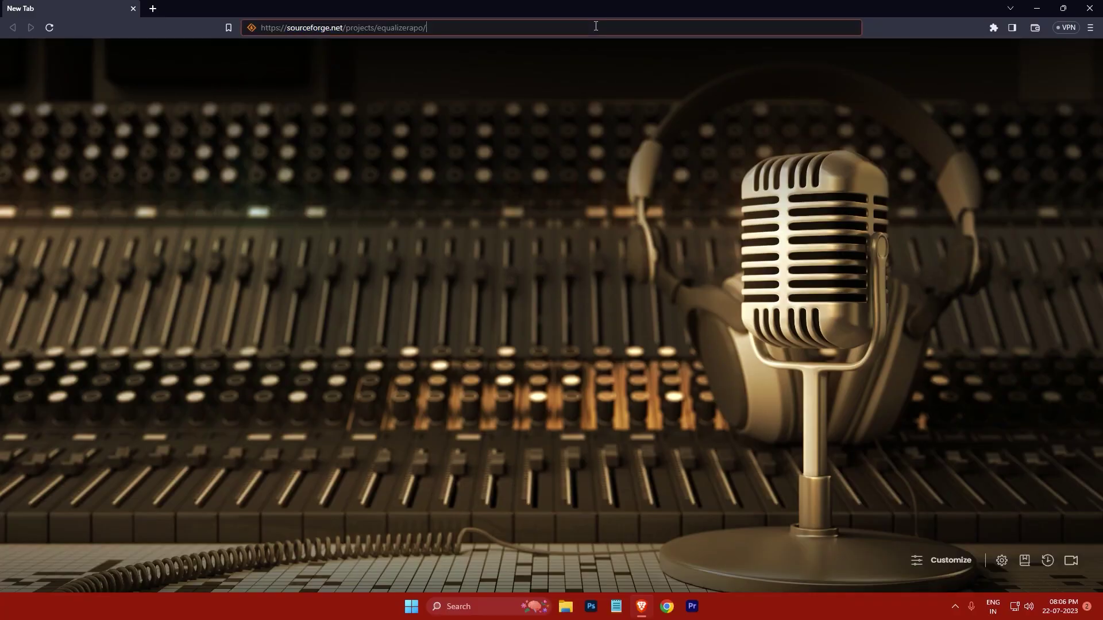
pyautogui.press('Return')
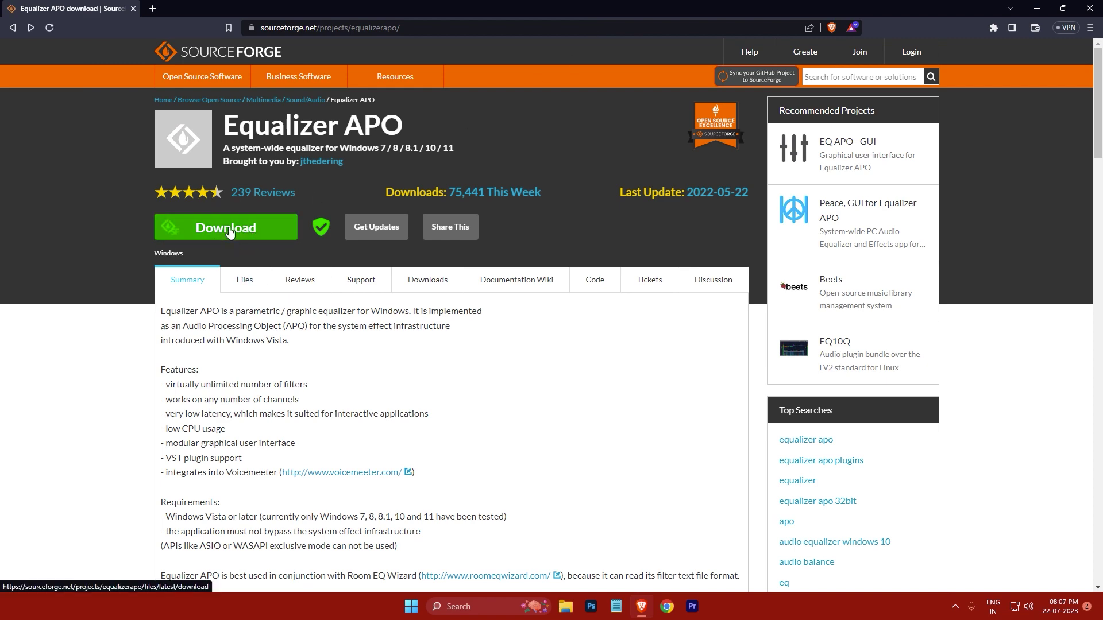
# Step: Download EqualizerAPO64-1.3.exe to Local Disk (D:) and reveal it in its folder
pyautogui.click(222, 241)
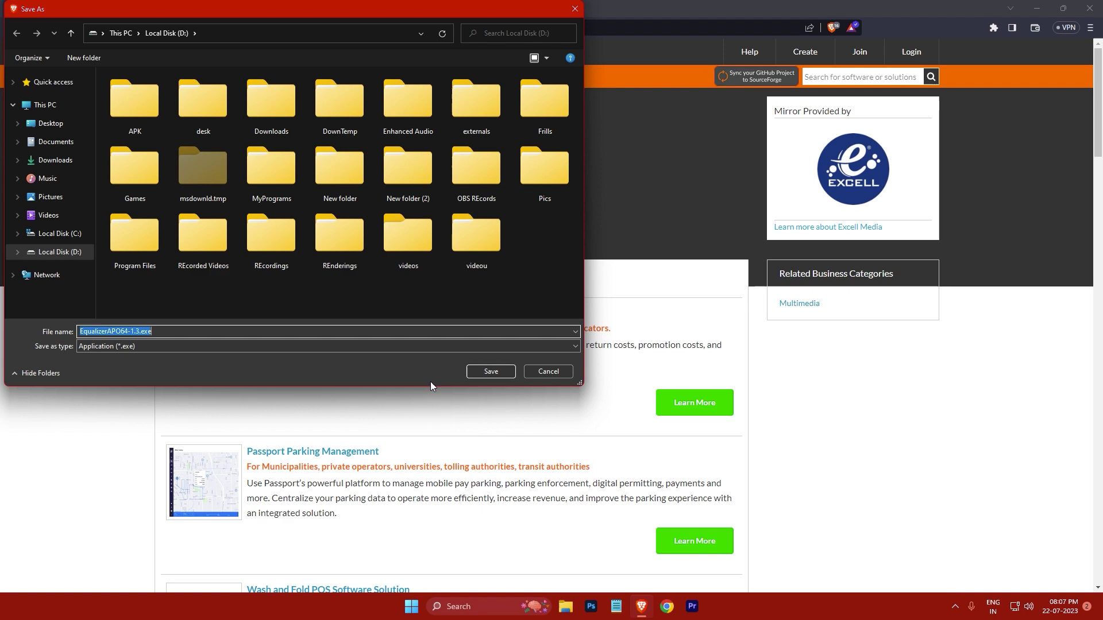
pyautogui.click(491, 372)
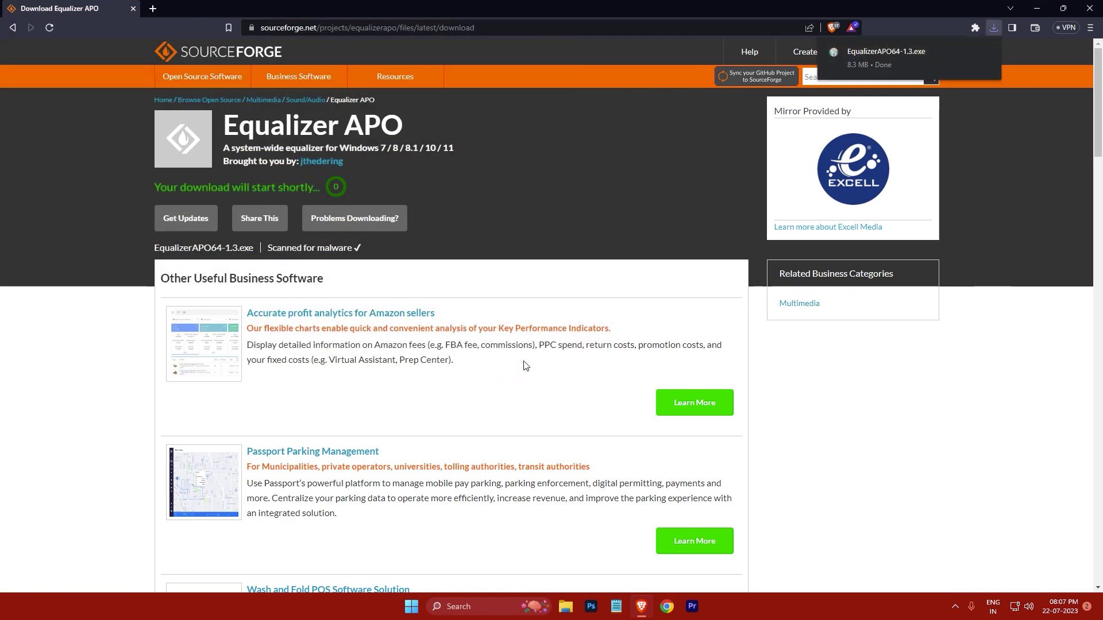
pyautogui.click(966, 52)
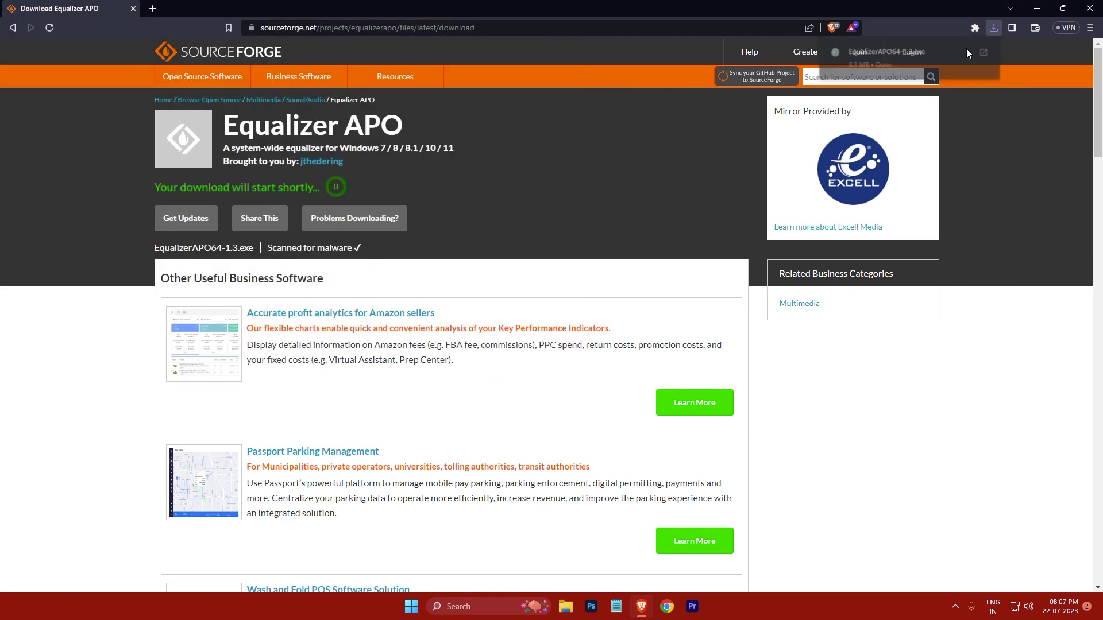
# Step: Run EqualizerAPO64-1.3.exe and allow it through the UAC prompt
pyautogui.doubleClick(385, 174)
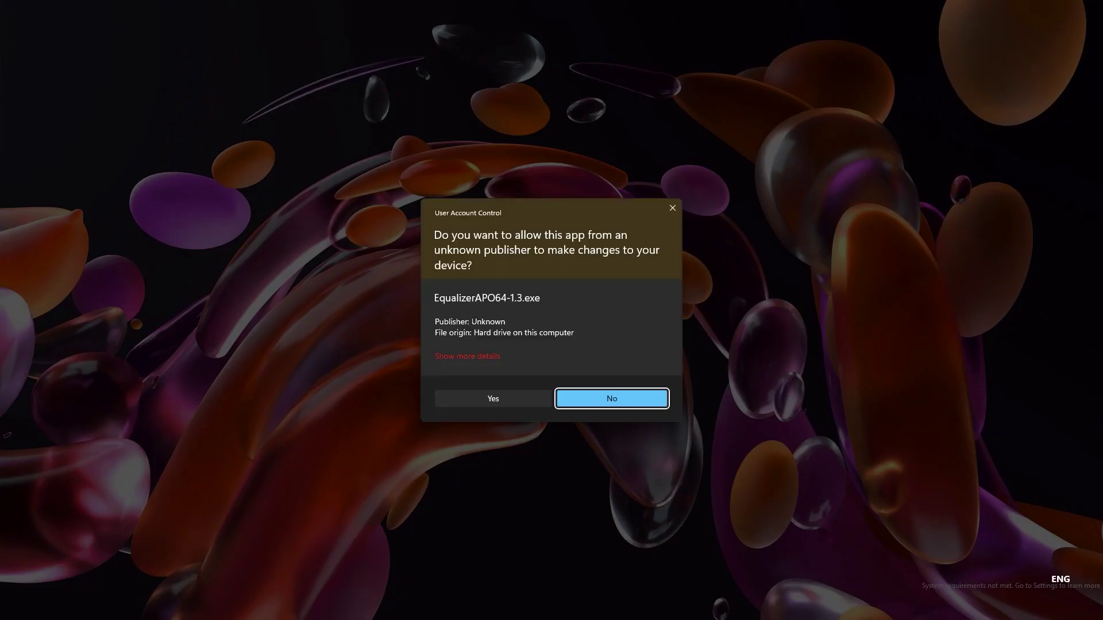
pyautogui.click(493, 399)
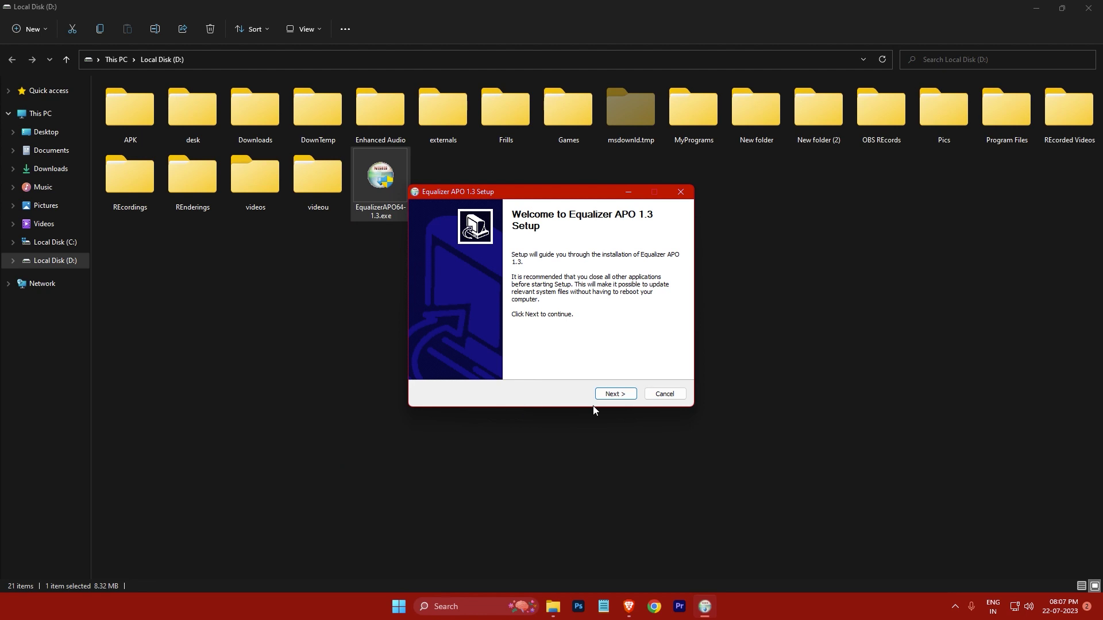
# Step: Set the install destination to a newly created D:\MyPrograms\Equalizer APO folder
pyautogui.click(620, 397)
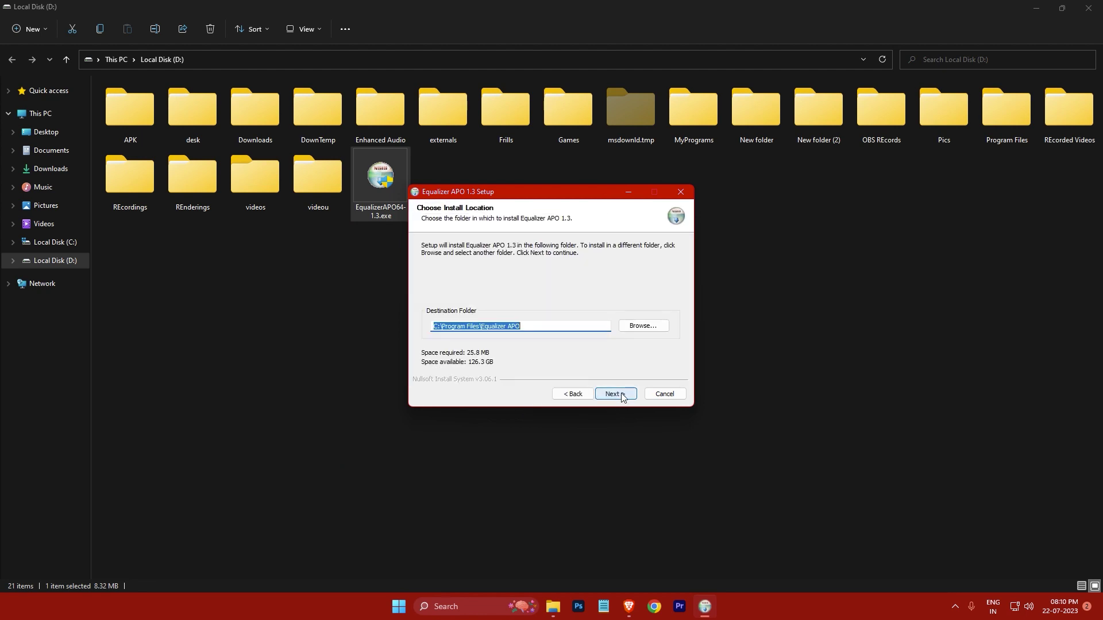
pyautogui.click(650, 331)
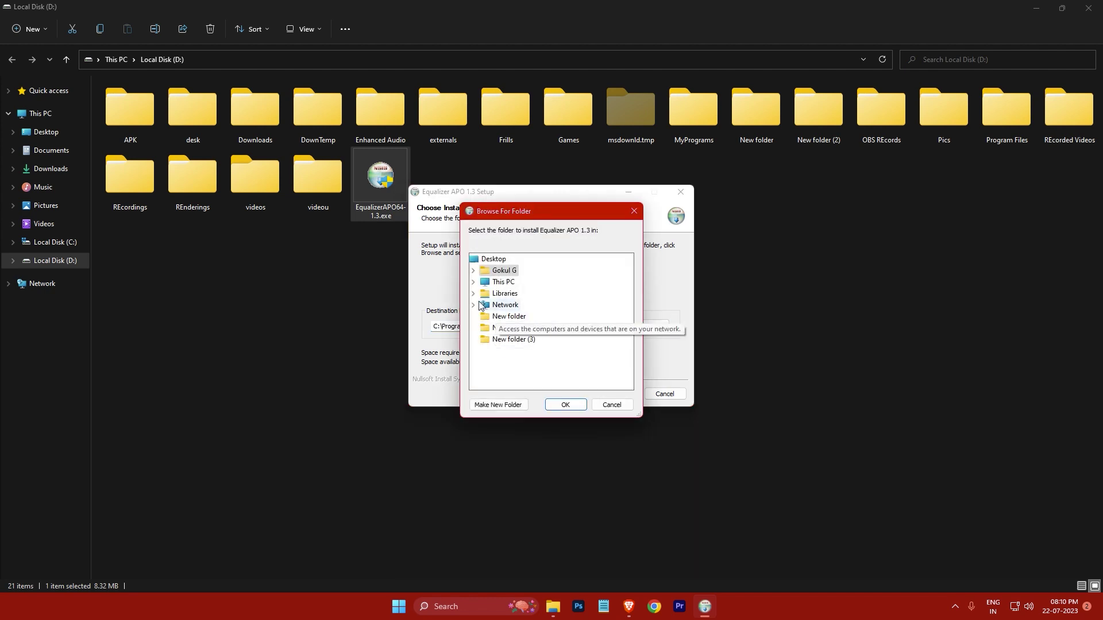
pyautogui.click(475, 282)
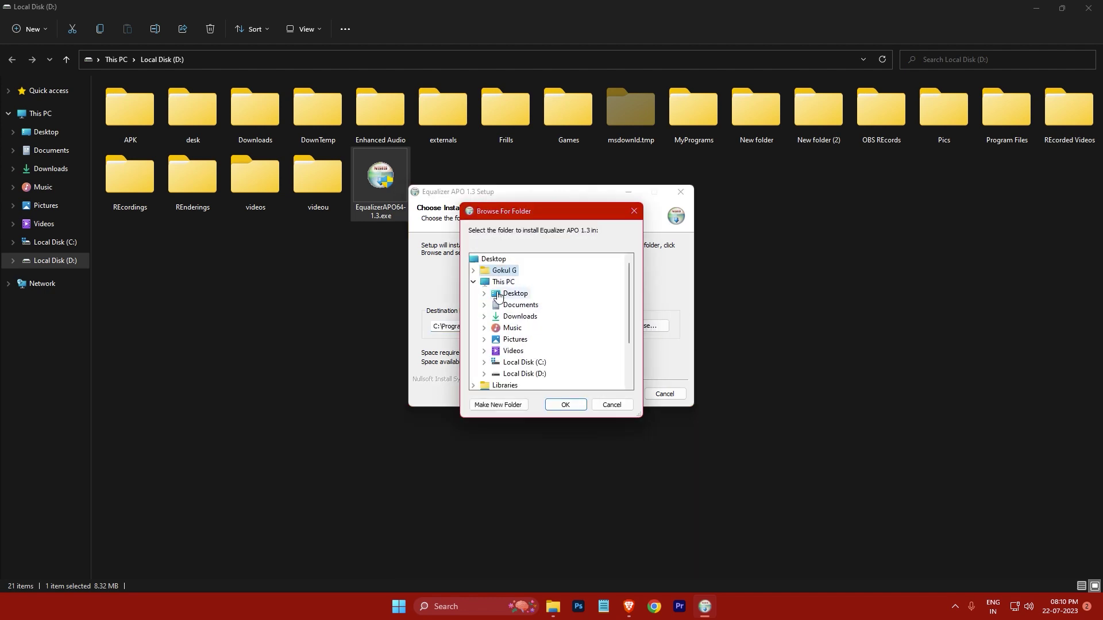
pyautogui.click(518, 373)
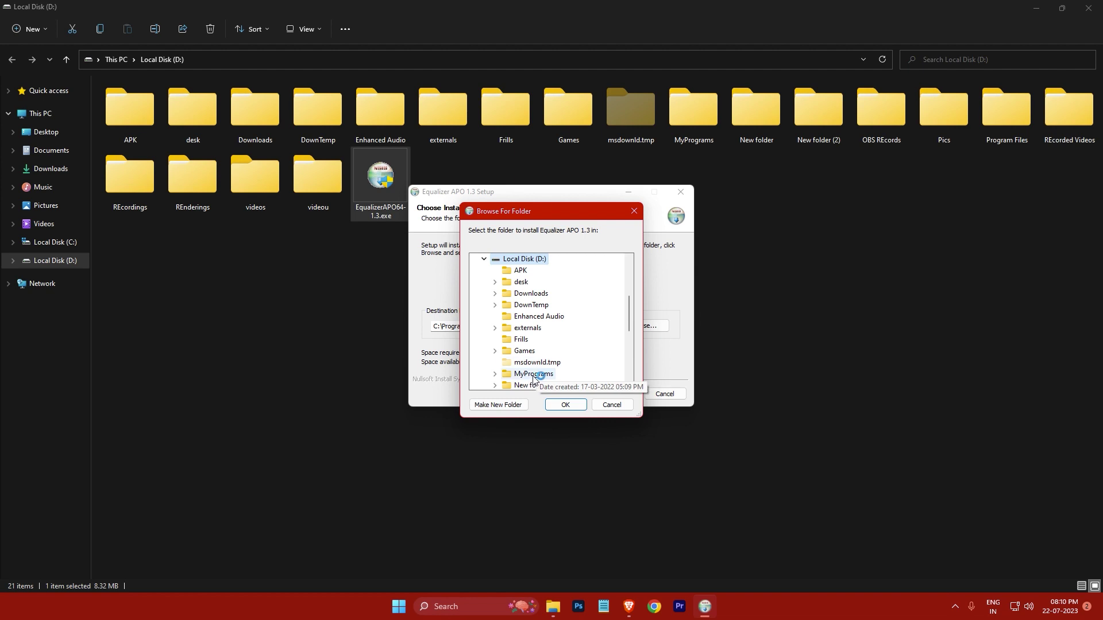
pyautogui.doubleClick(534, 374)
pyautogui.click(497, 405)
pyautogui.write('Equalizer APO')
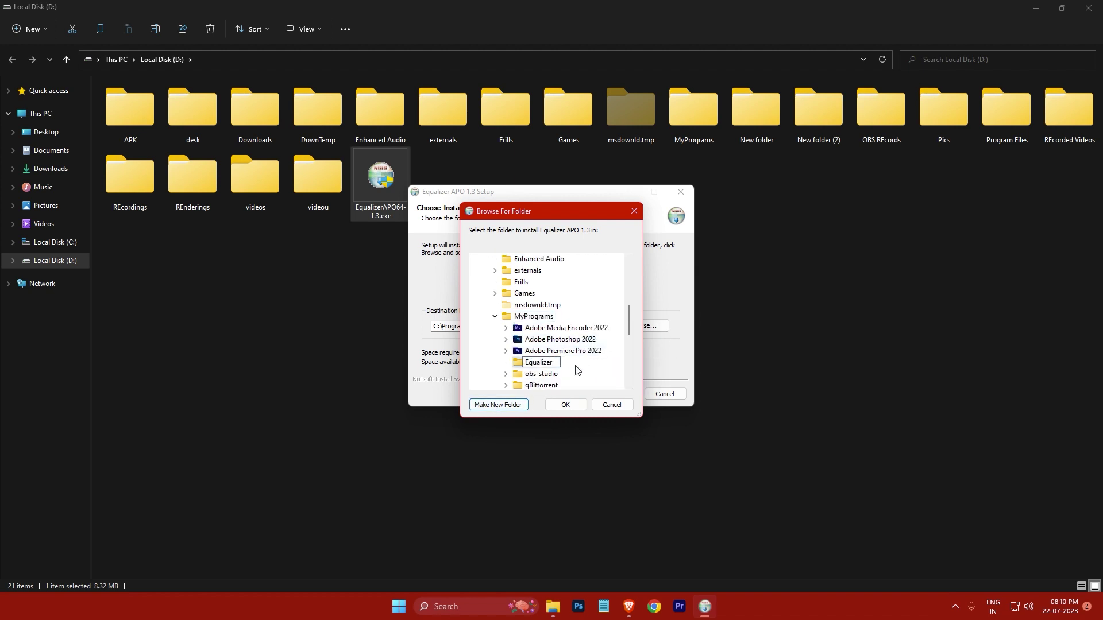
pyautogui.press('Return')
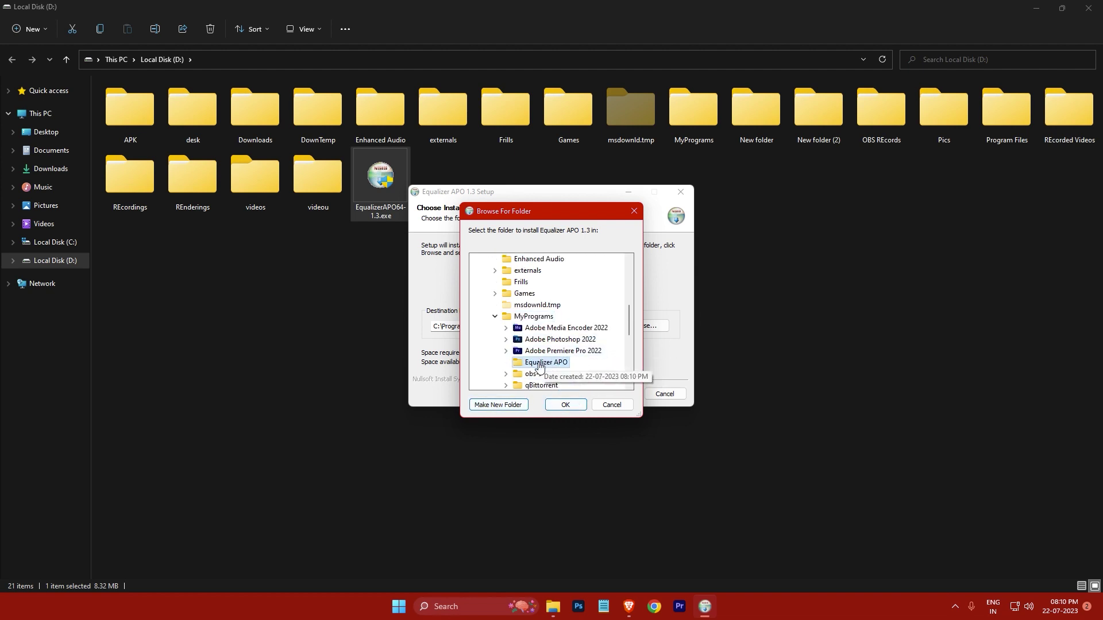
pyautogui.click(572, 407)
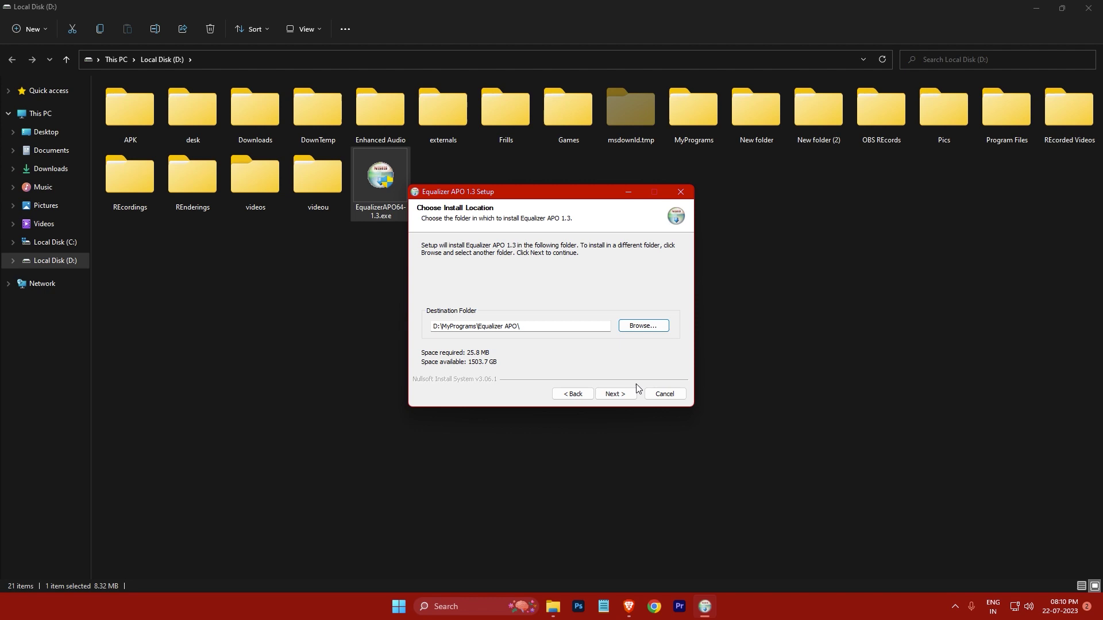
# Step: Start the installation, then tick NVIDIA Output and every other playback device and confirm
pyautogui.click(615, 394)
pyautogui.click(615, 393)
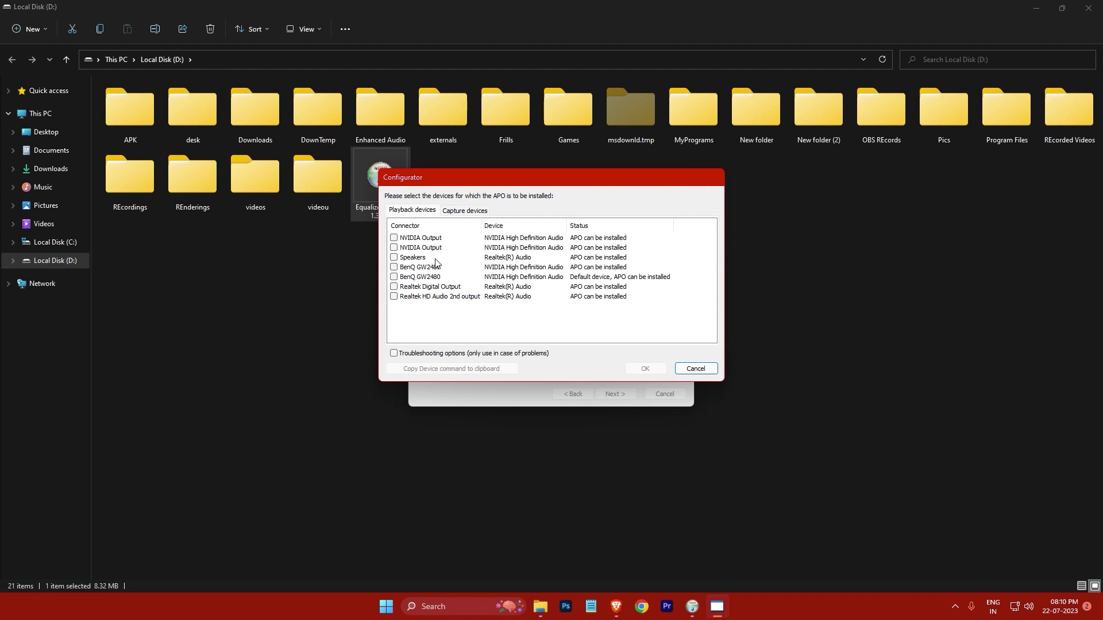
pyautogui.click(394, 238)
pyautogui.click(394, 238)
pyautogui.click(394, 239)
pyautogui.click(394, 257)
pyautogui.click(394, 267)
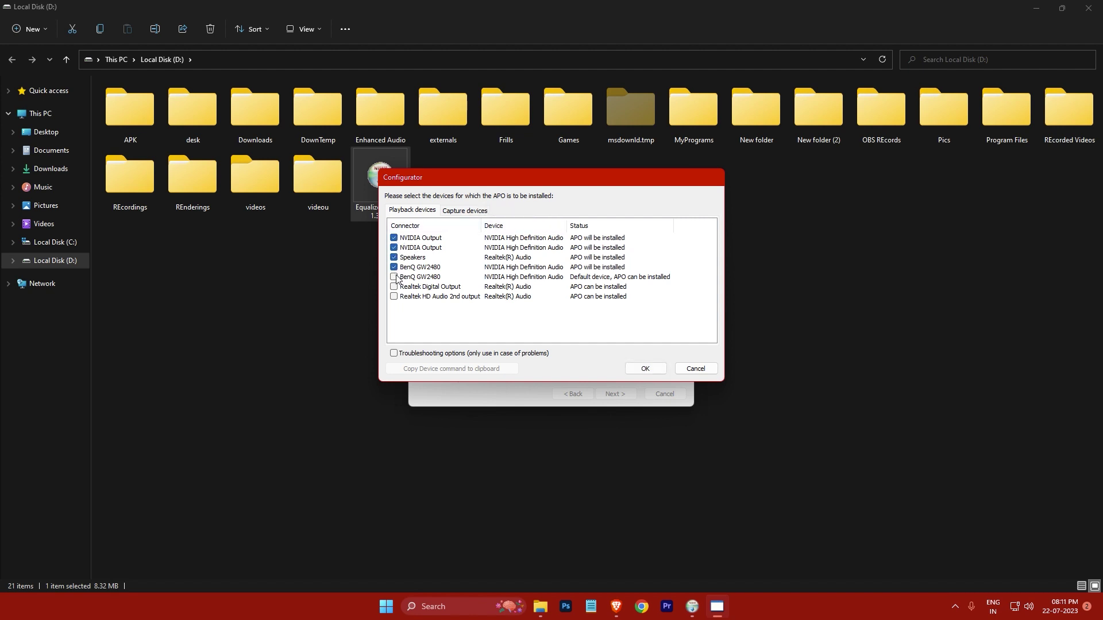
pyautogui.click(394, 286)
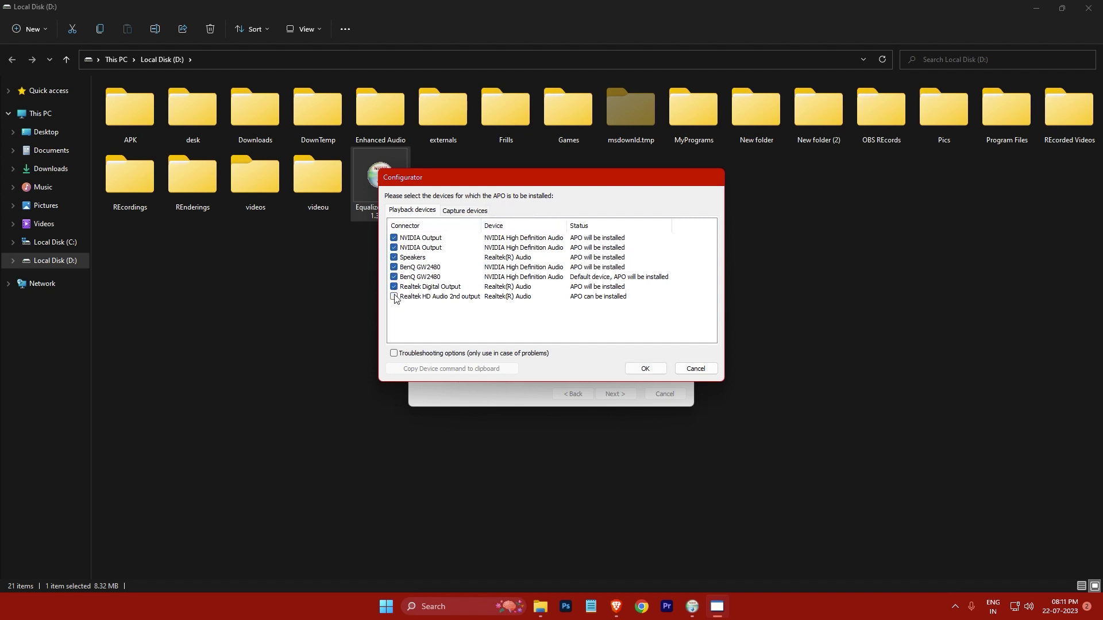
pyautogui.click(644, 369)
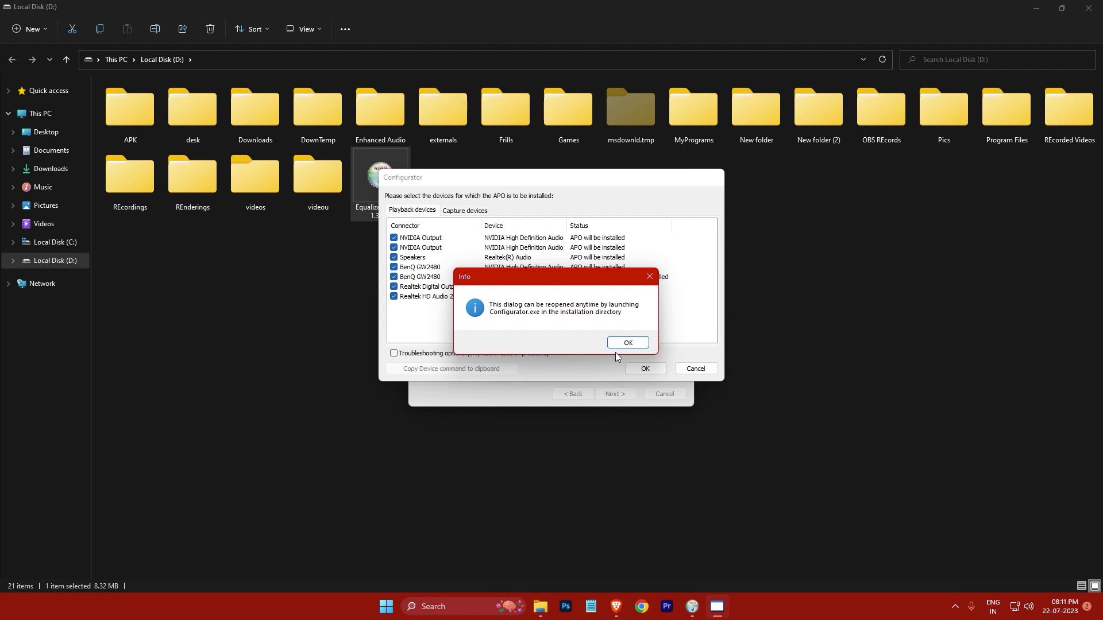
# Step: Dismiss the setup notice and browse to D:\MyPrograms\Equalizer APO in File Explorer
pyautogui.click(628, 343)
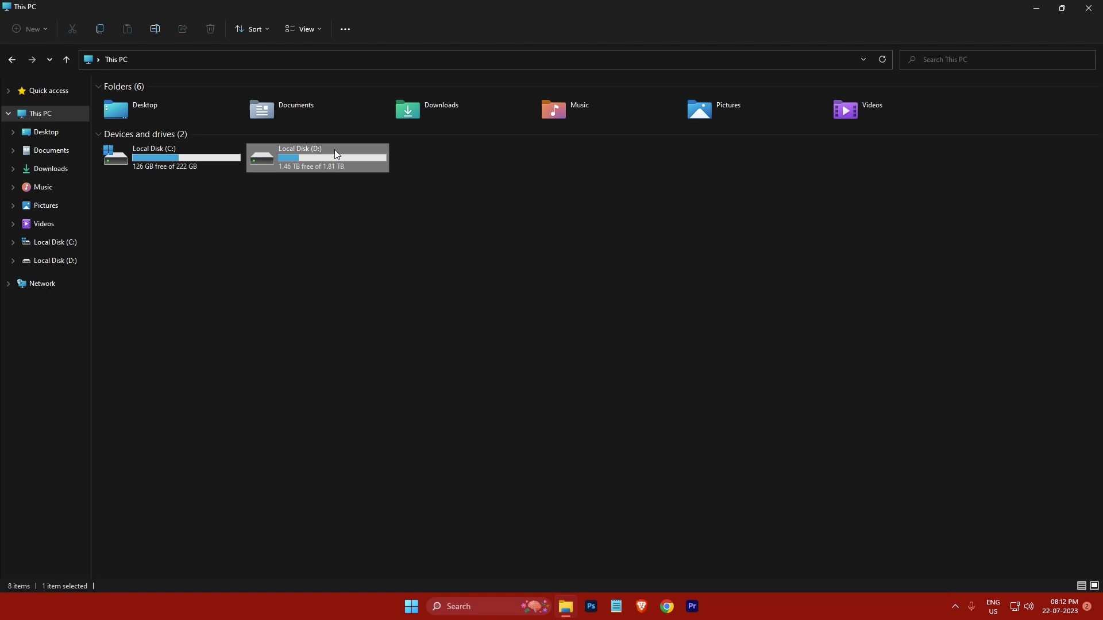
pyautogui.doubleClick(334, 149)
pyautogui.doubleClick(703, 126)
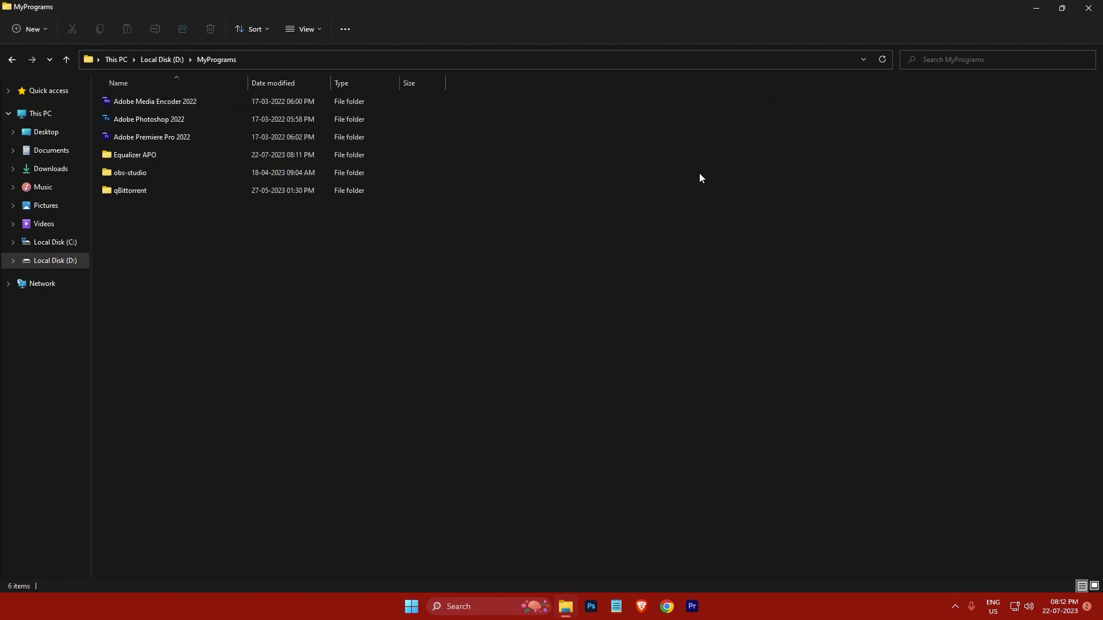
pyautogui.doubleClick(155, 155)
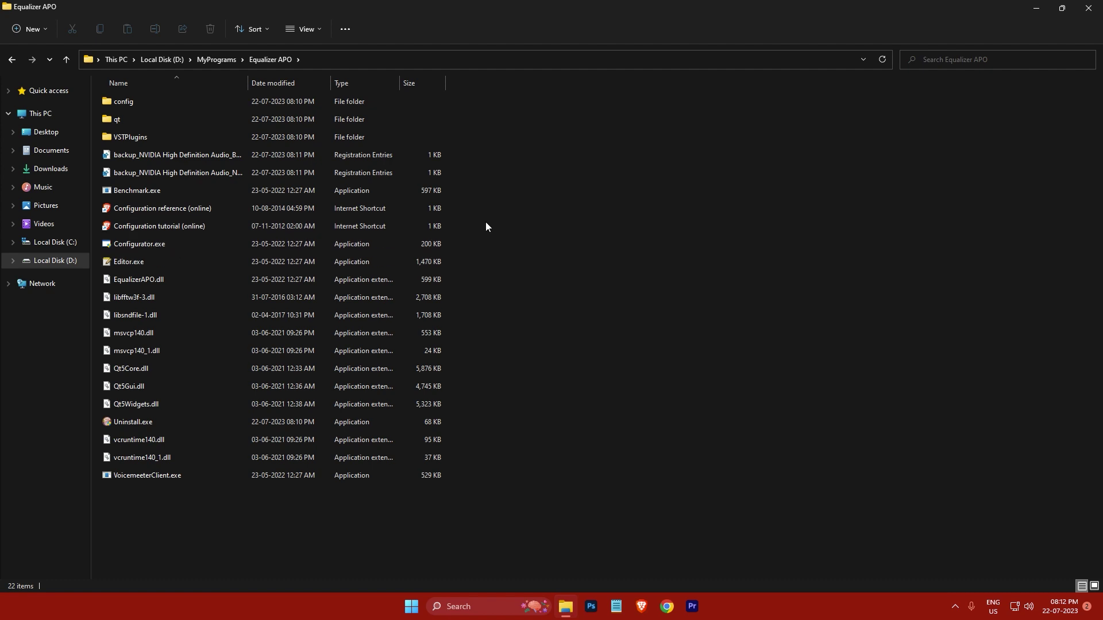
# Step: Launch Editor.exe maximized, target NVIDIA Output, and raise preamplification to 10.70 dB
pyautogui.doubleClick(149, 262)
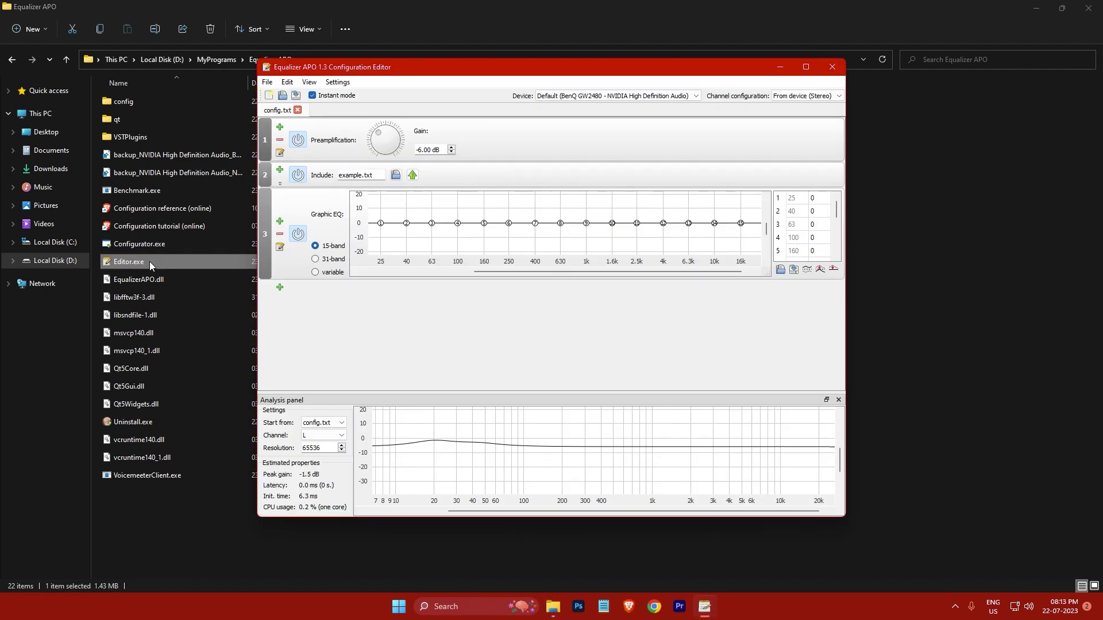
pyautogui.click(799, 69)
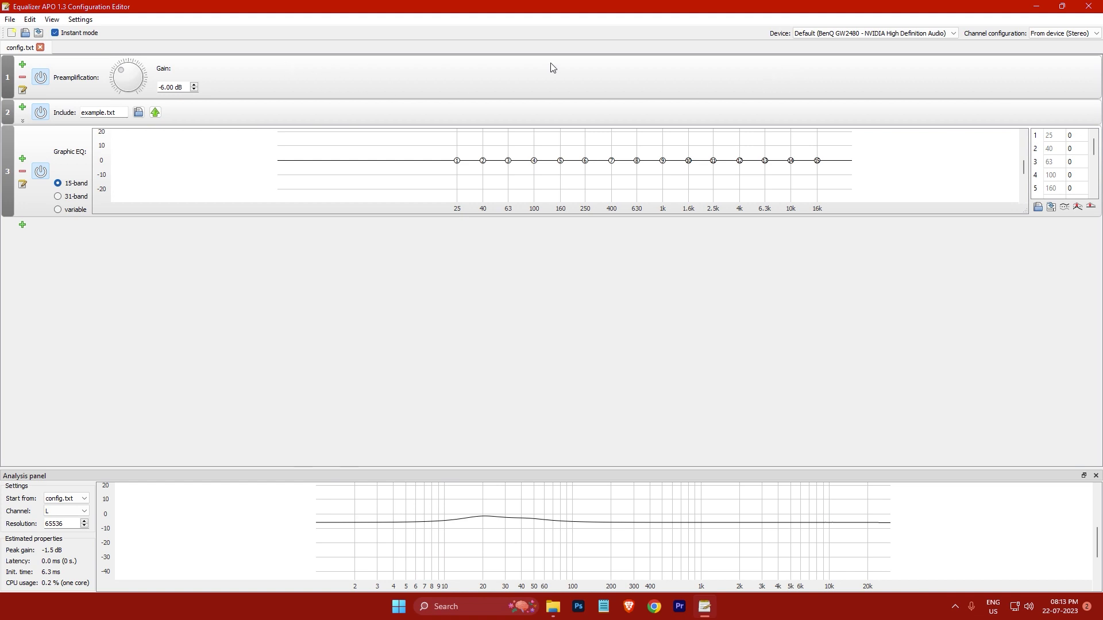
pyautogui.click(883, 33)
pyautogui.click(862, 57)
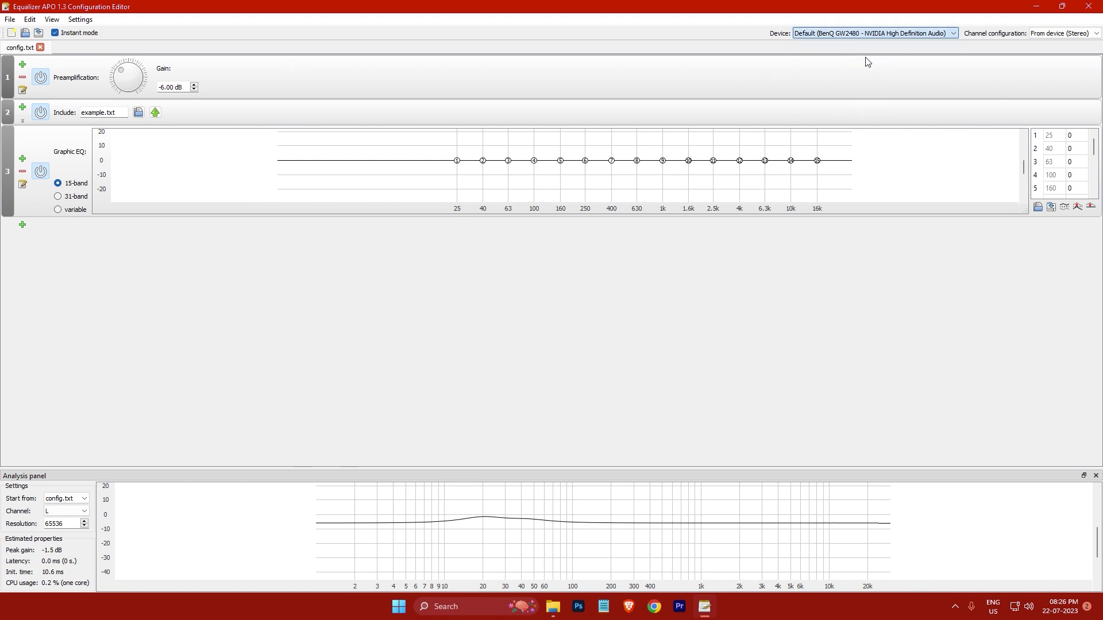
pyautogui.click(196, 85)
pyautogui.moveTo(195, 86); pyautogui.dragTo(195, 87)
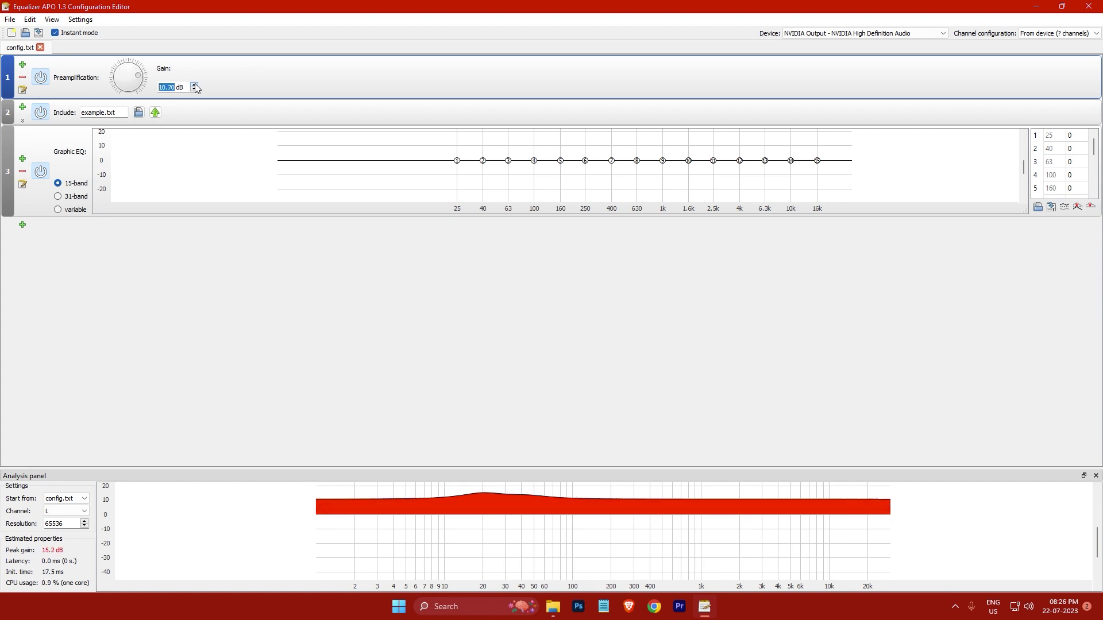
# Step: Recheck the device list, keeping NVIDIA Output with its 10.70 dB gain
pyautogui.click(858, 35)
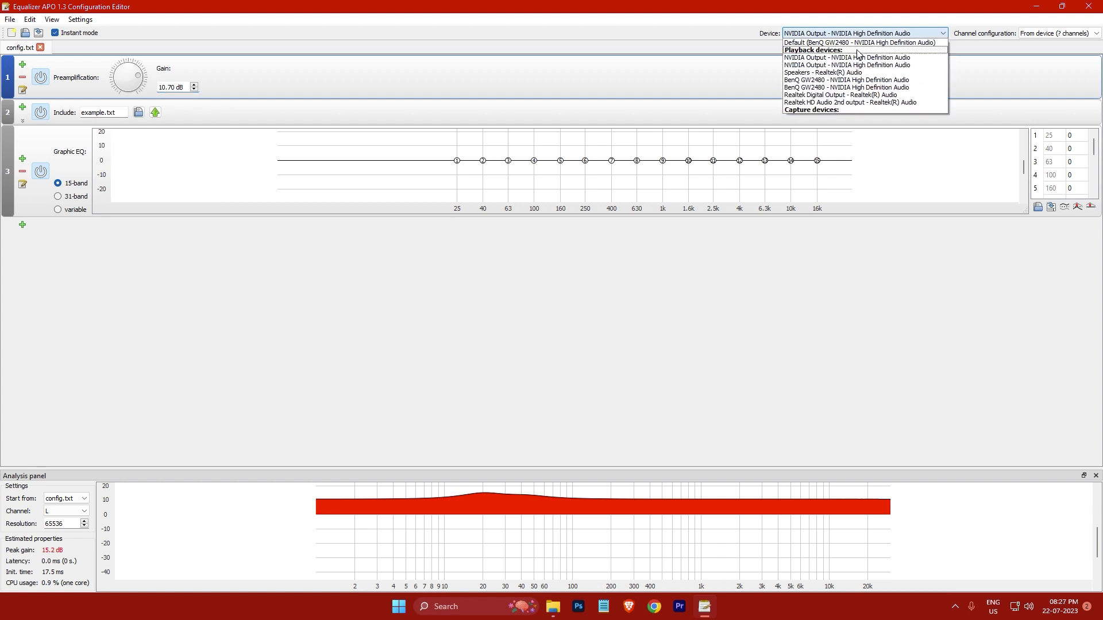
pyautogui.click(855, 65)
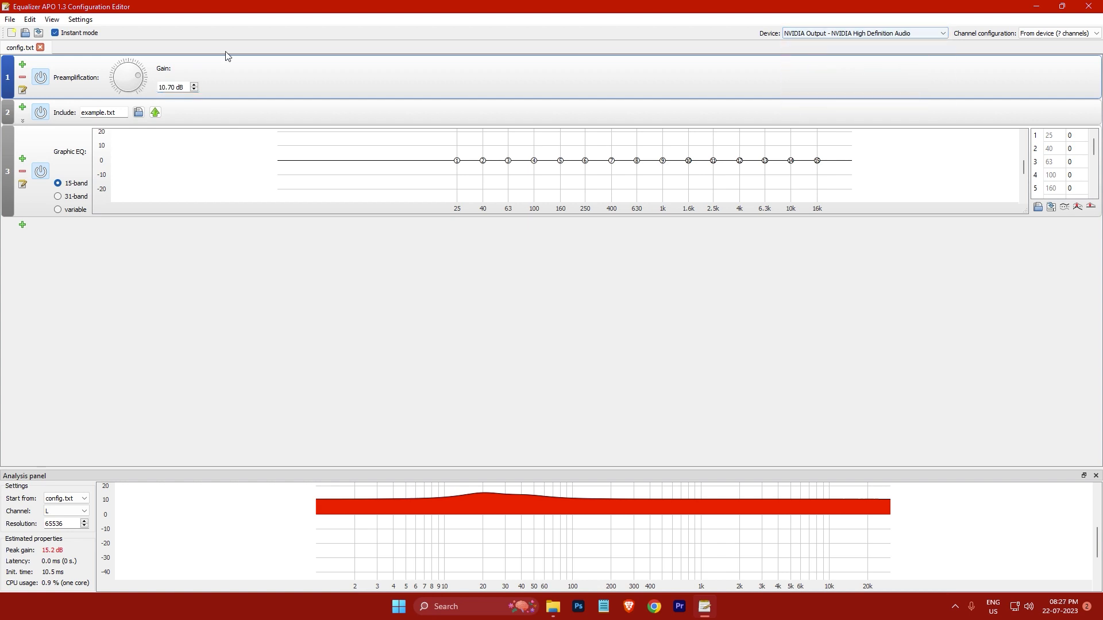
pyautogui.click(196, 90)
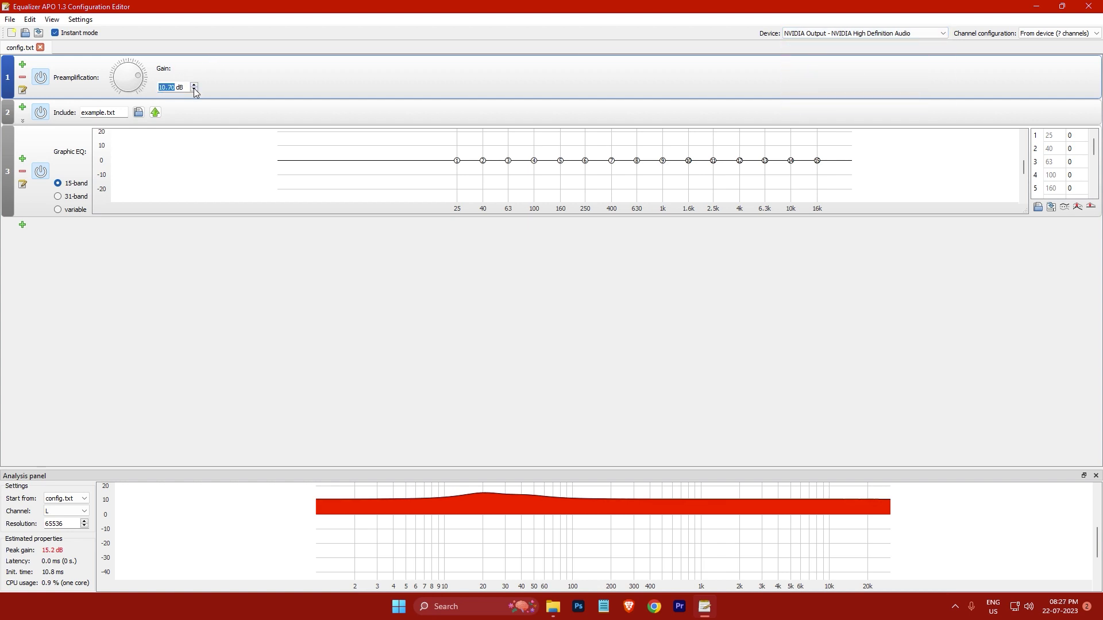
pyautogui.click(334, 85)
# Step: Switch to Realtek HD Audio 2nd output, save, and close the editor and File Explorer
pyautogui.click(876, 34)
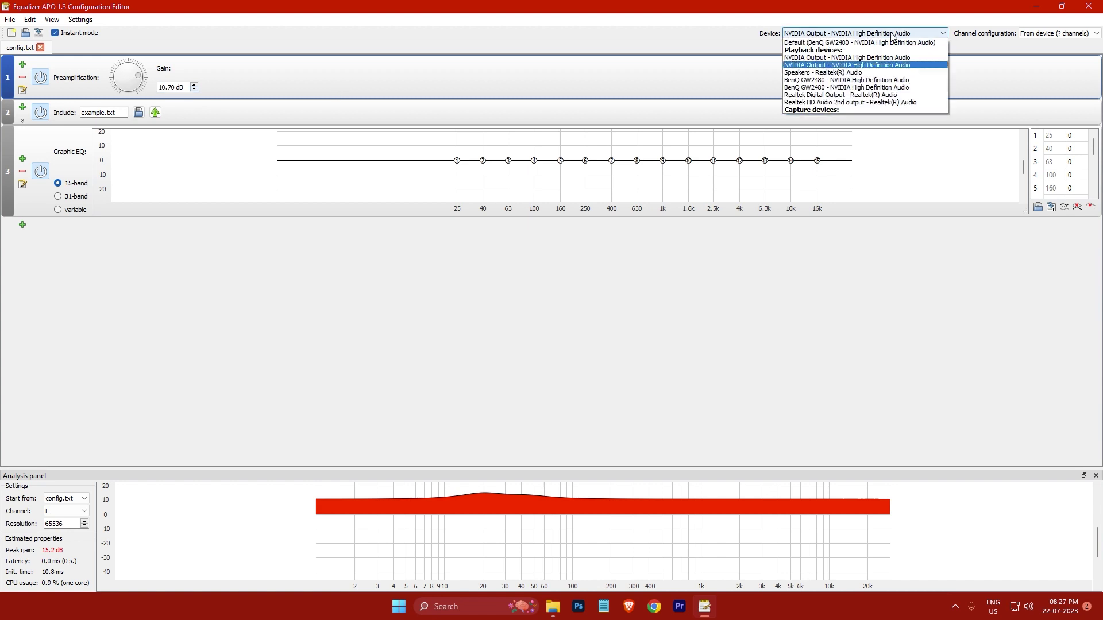
pyautogui.click(849, 101)
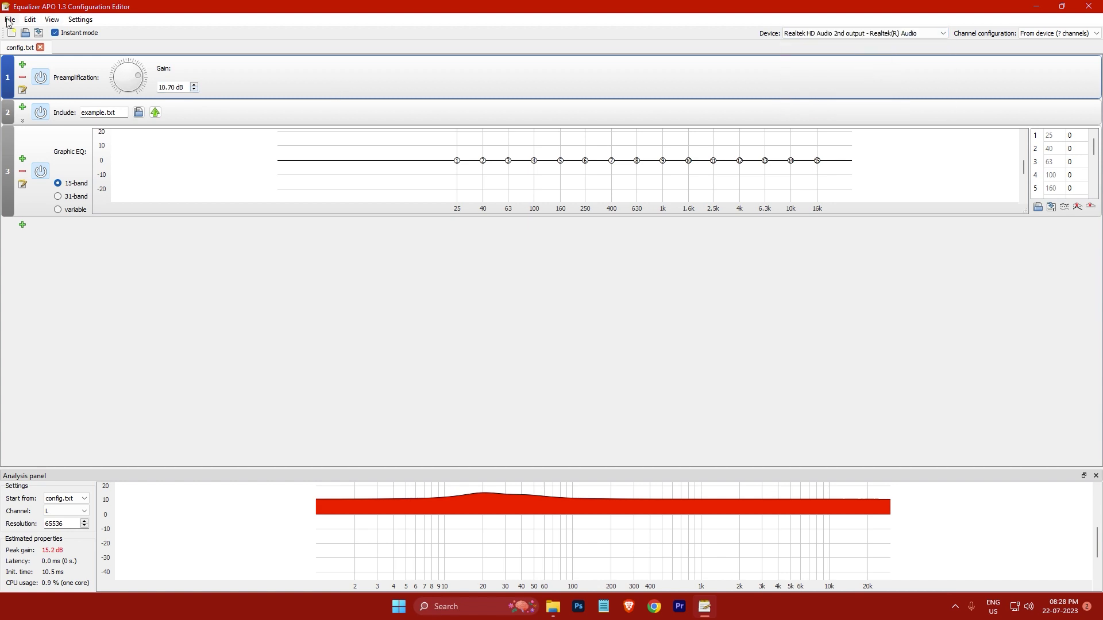
pyautogui.click(9, 19)
pyautogui.click(28, 58)
pyautogui.click(1088, 6)
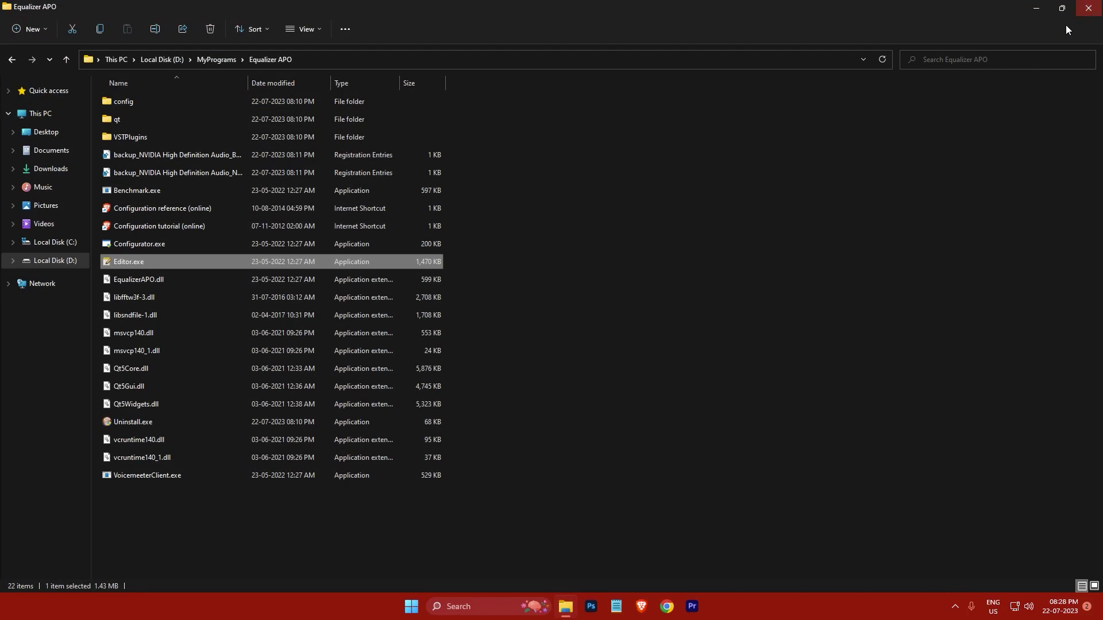
pyautogui.click(1091, 11)
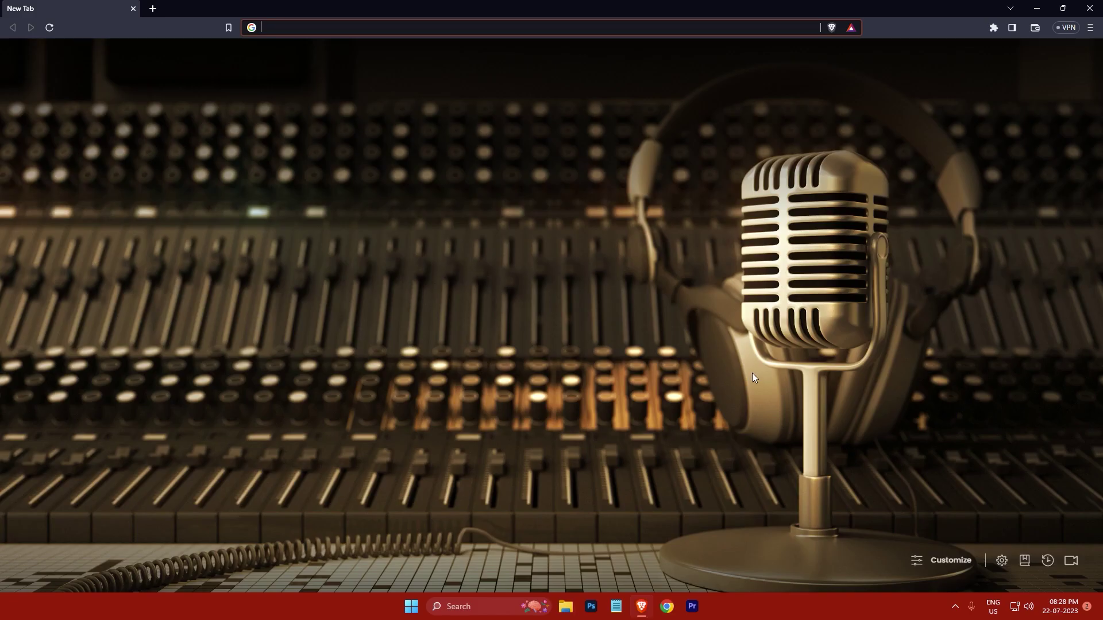